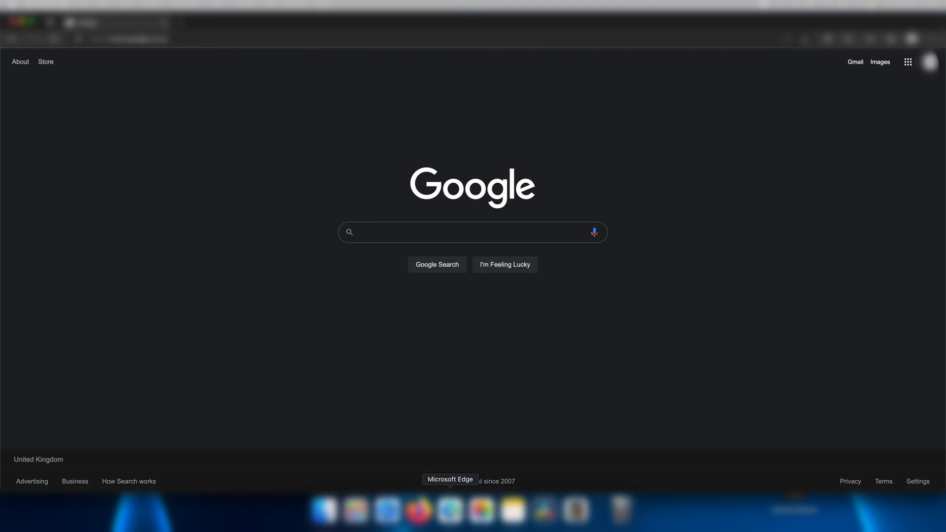
Search Google for 'chip shops in cupar fife' and open Libo's Fish & Chip Shop's details.
{"action": "type", "text": "chip sh"}
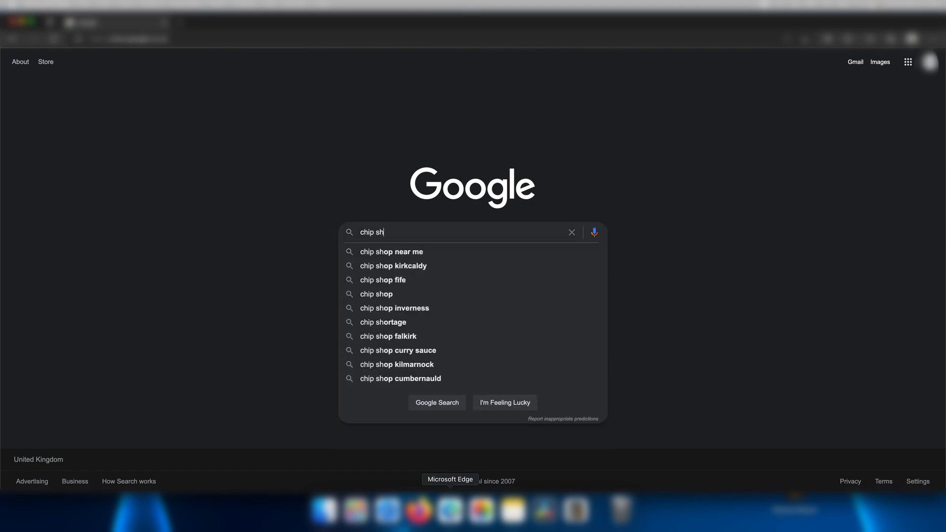
{"action": "type", "text": "ops in cup"}
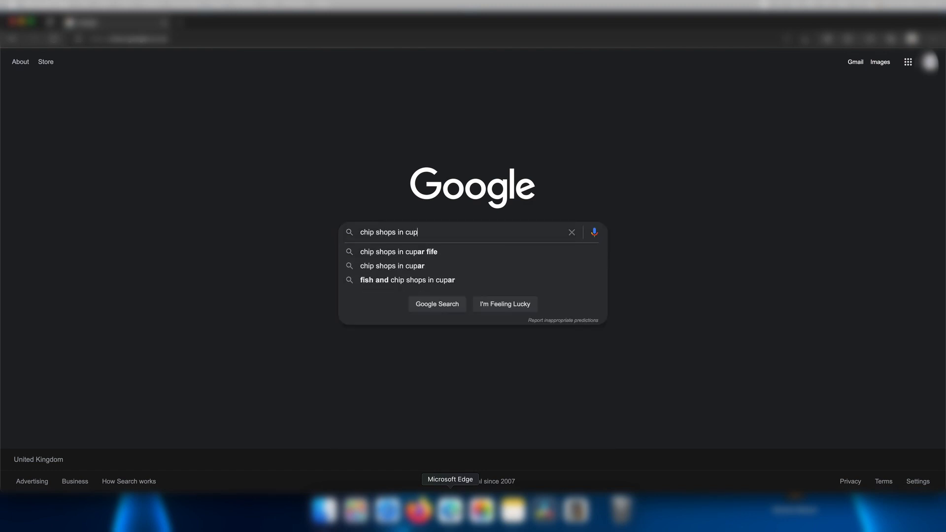
{"action": "type", "text": "ar fife"}
{"action": "key", "text": "Return"}
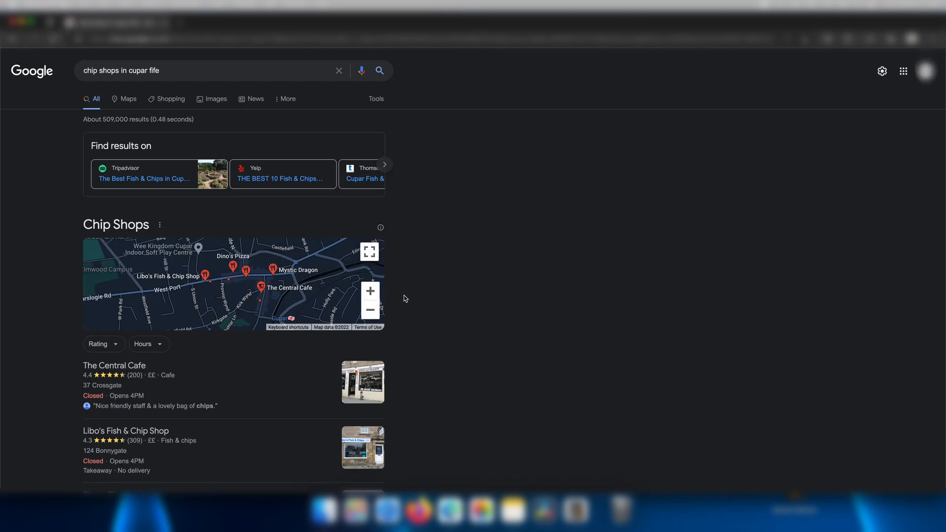
{"action": "scroll", "coordinate": [404, 299], "scroll_direction": "down", "scroll_amount": 2}
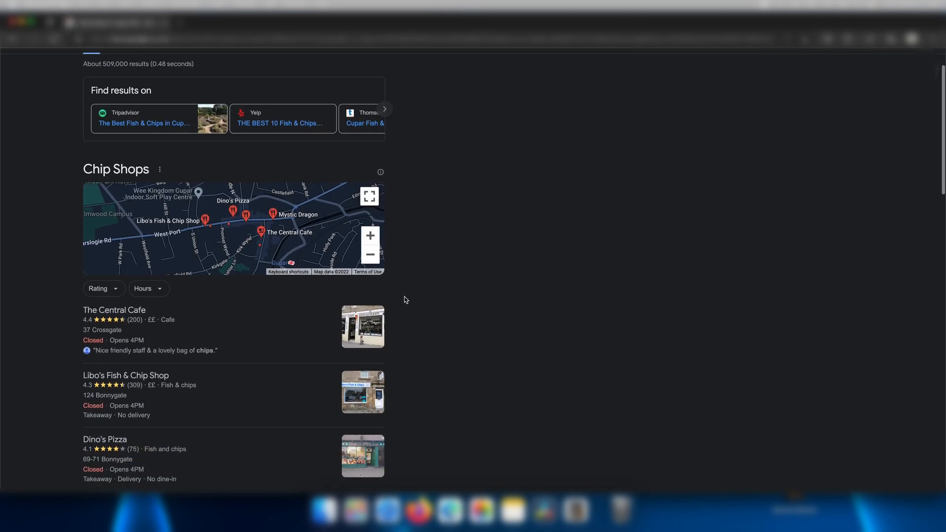
{"action": "left_click", "coordinate": [289, 352]}
{"action": "left_click", "coordinate": [161, 380]}
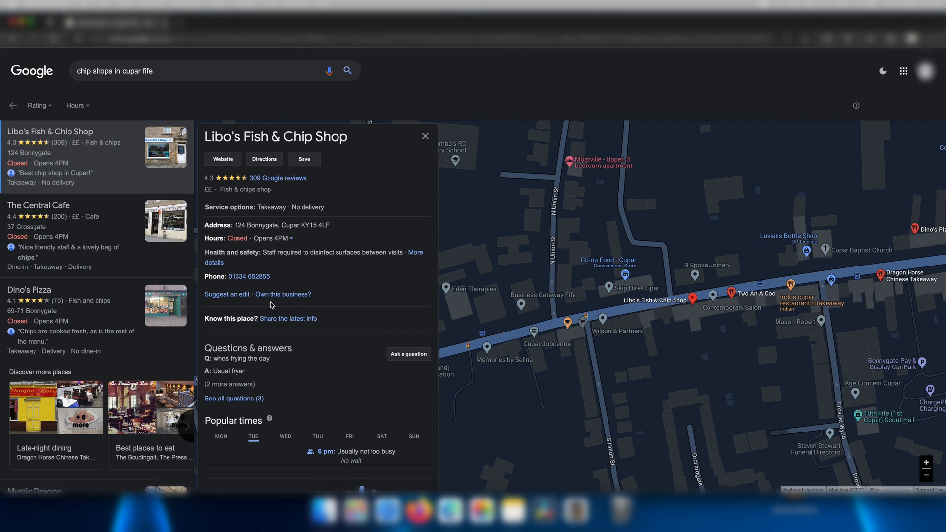
Choose 'Own this business?' on Libo's Fish & Chip Shop panel.
{"action": "left_click", "coordinate": [296, 296]}
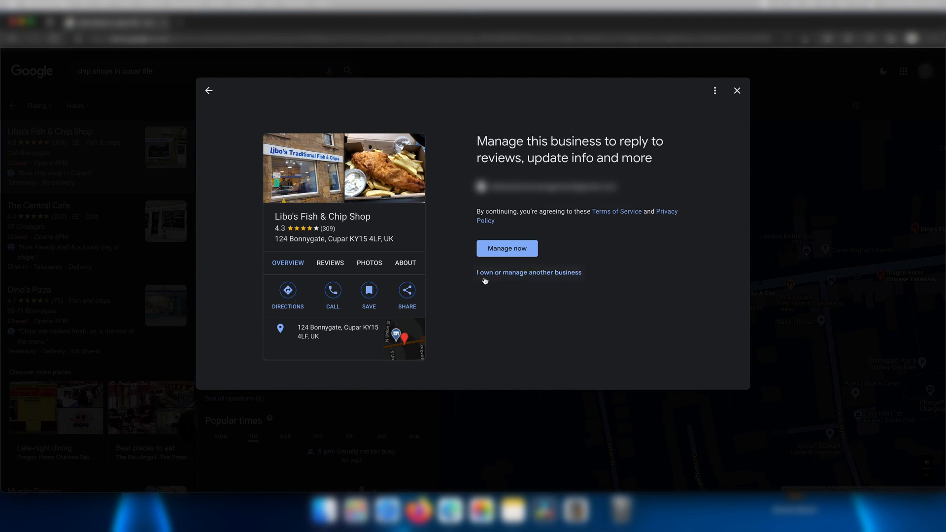
Accept Manage now, answer No to update recommendations, and continue to verification options.
{"action": "left_click", "coordinate": [510, 254]}
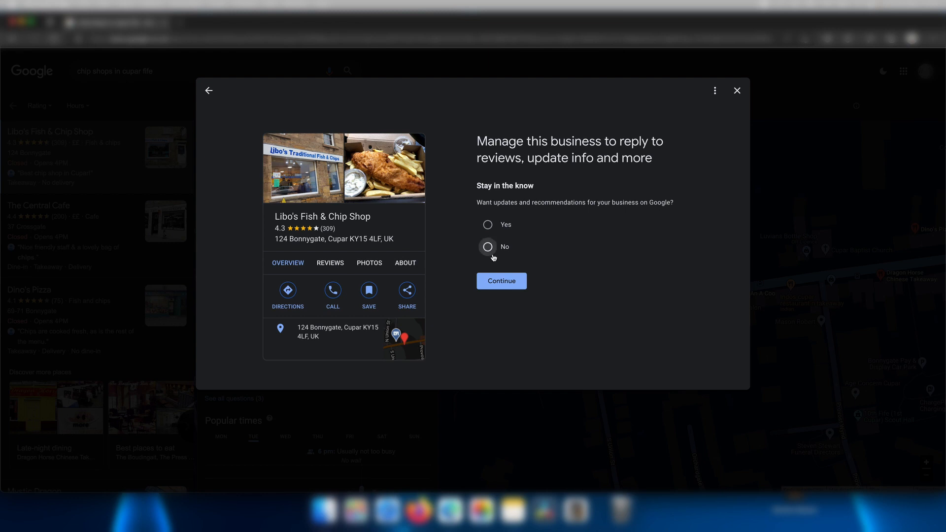
{"action": "left_click", "coordinate": [490, 251]}
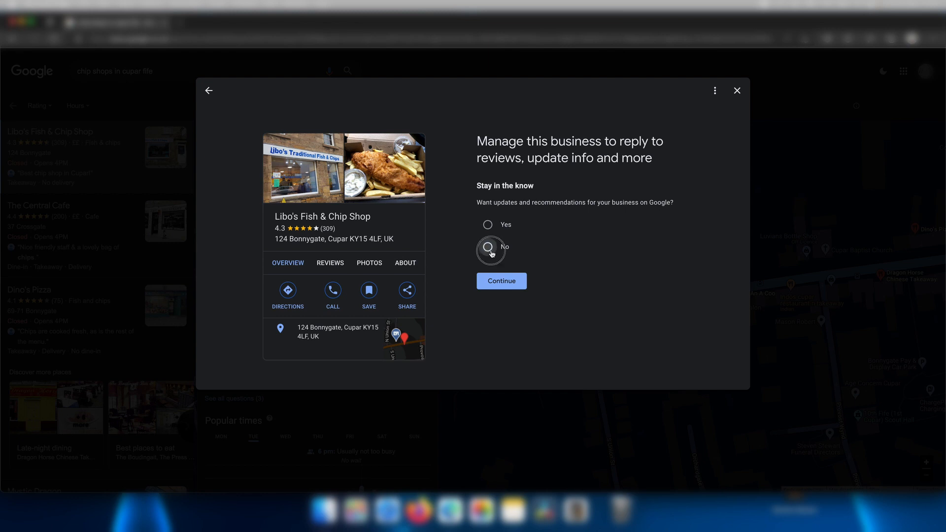
{"action": "left_click", "coordinate": [495, 284]}
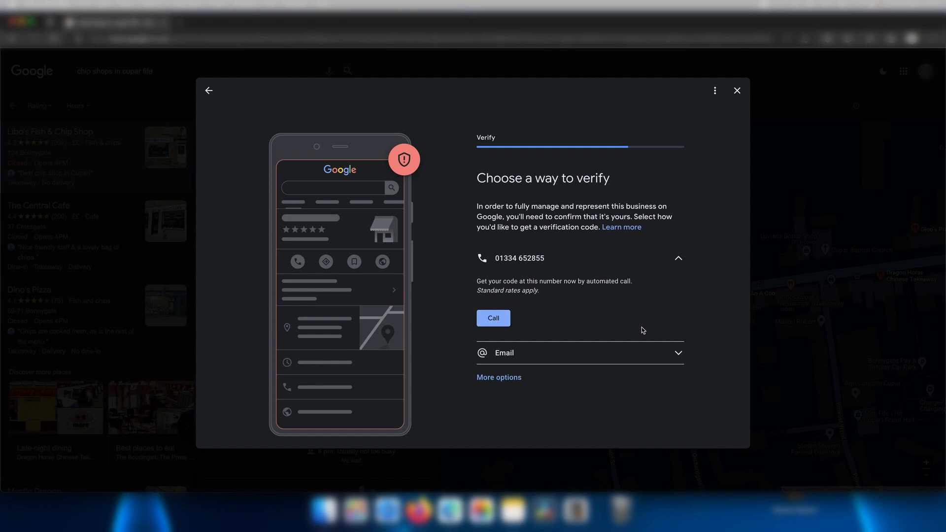
Switch the verification method from email to postcard by post.
{"action": "left_click", "coordinate": [675, 352]}
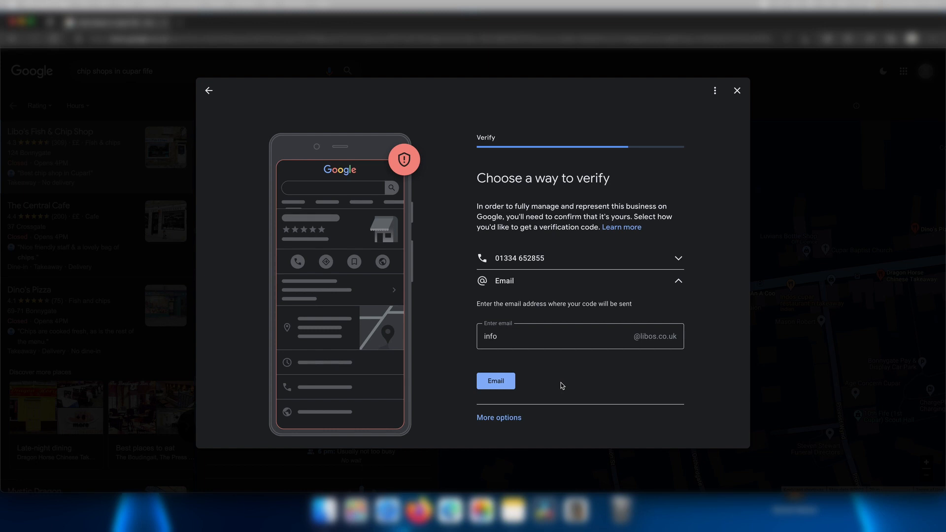
{"action": "left_click", "coordinate": [518, 419]}
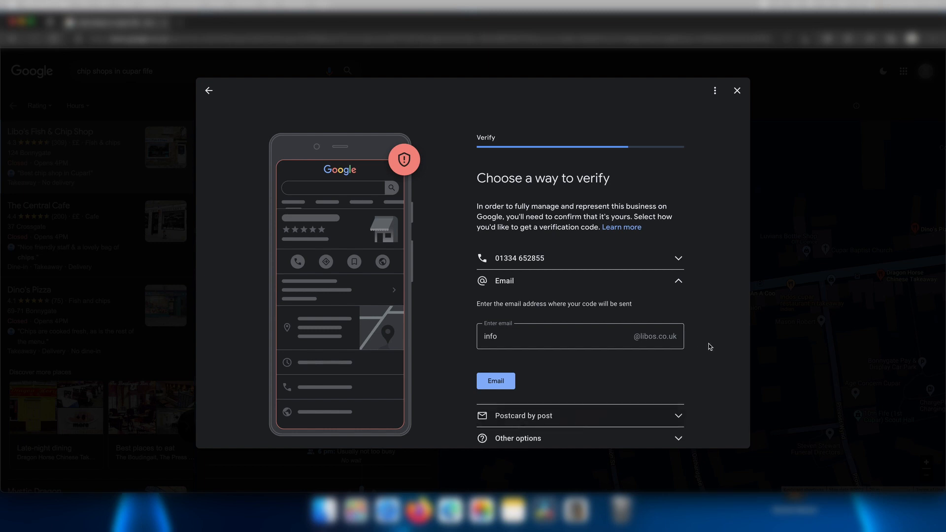
{"action": "left_click", "coordinate": [676, 415]}
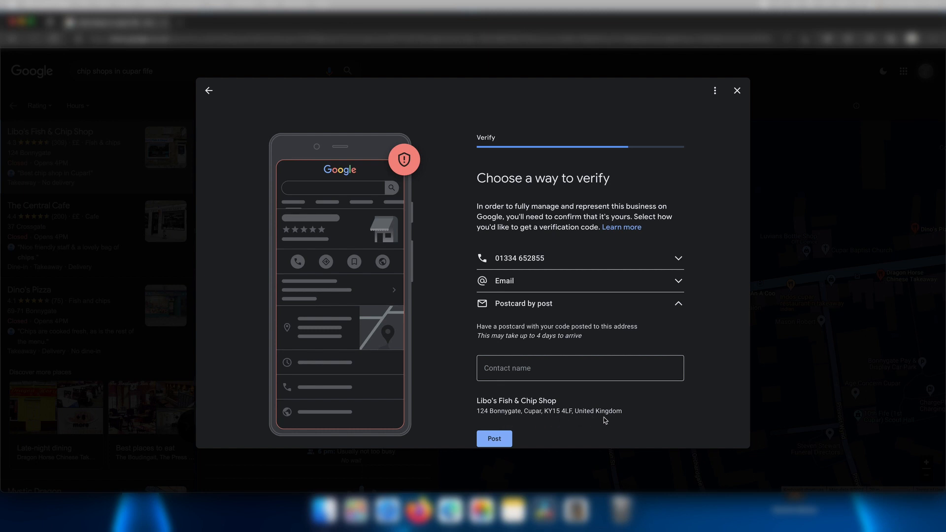
Enter a contact name, erase it, and back out of verification.
{"action": "left_click", "coordinate": [560, 372]}
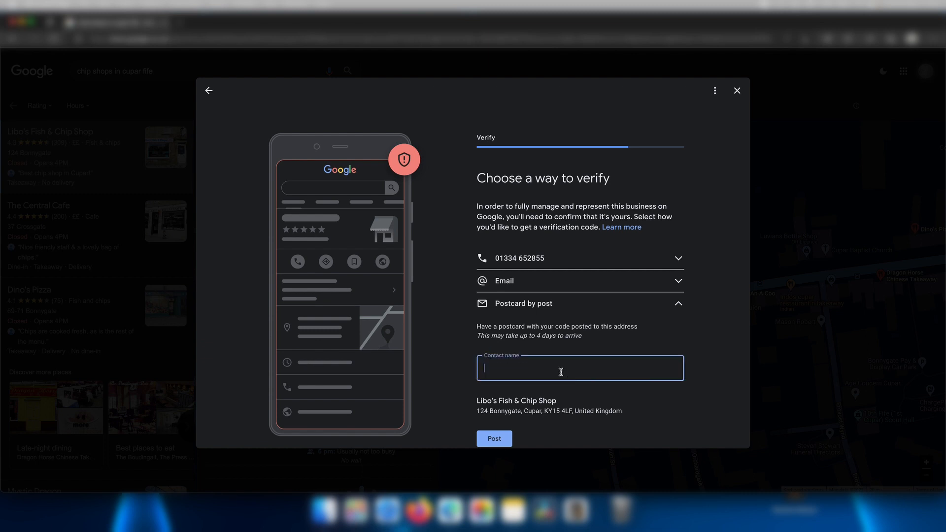
{"action": "type", "text": "Chris"}
{"action": "key", "text": "BackSpace"}
{"action": "key", "text": "BackSpace"}
{"action": "key", "text": "BackSpace"}
{"action": "key", "text": "BackSpace"}
{"action": "key", "text": "BackSpace"}
{"action": "left_click", "coordinate": [209, 92]}
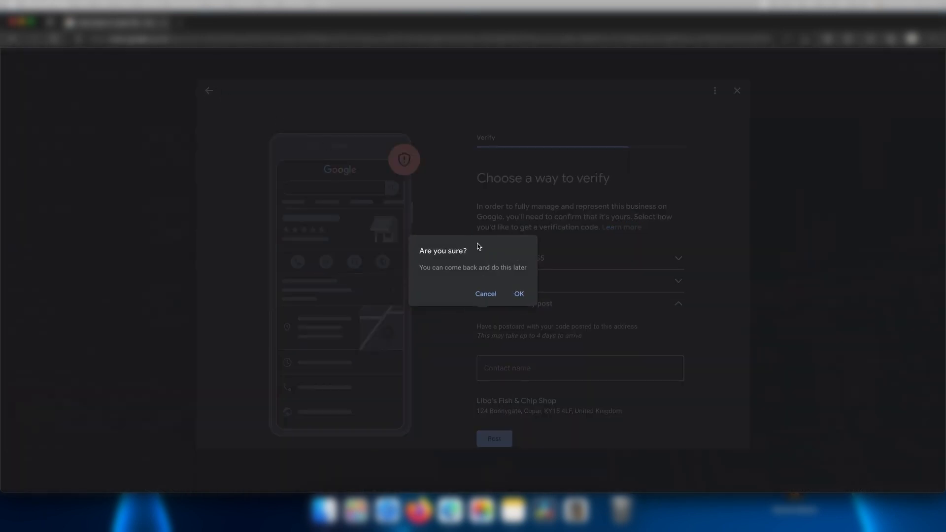
Postpone verification, dismiss the profile intro, and select the whole Libo's search query.
{"action": "left_click", "coordinate": [515, 293]}
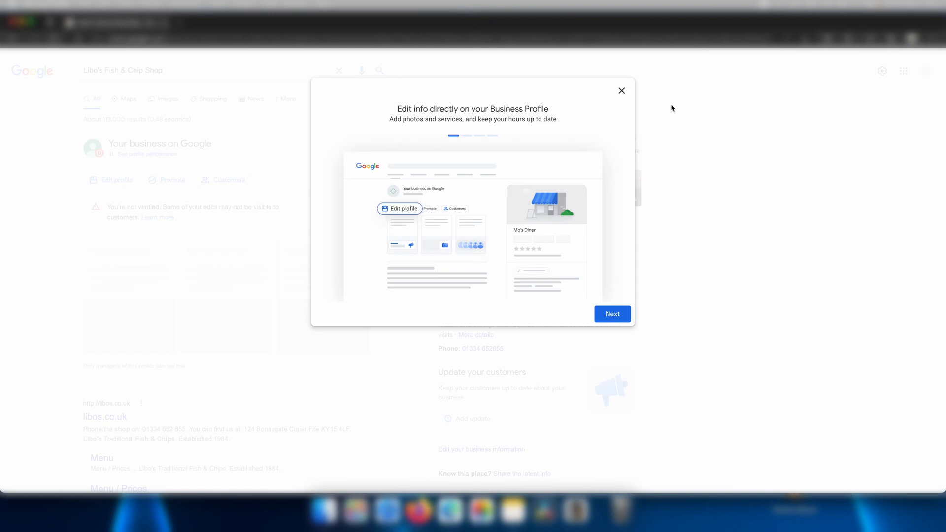
{"action": "left_click", "coordinate": [622, 91]}
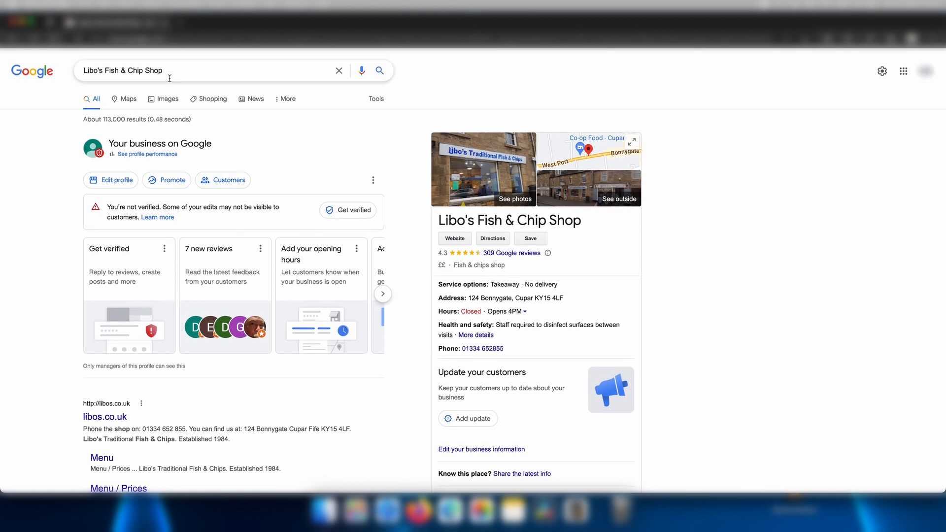
{"action": "left_click_drag", "start_coordinate": [175, 71], "coordinate": [89, 70]}
{"action": "left_click", "coordinate": [84, 80]}
{"action": "triple_click", "coordinate": [85, 79]}
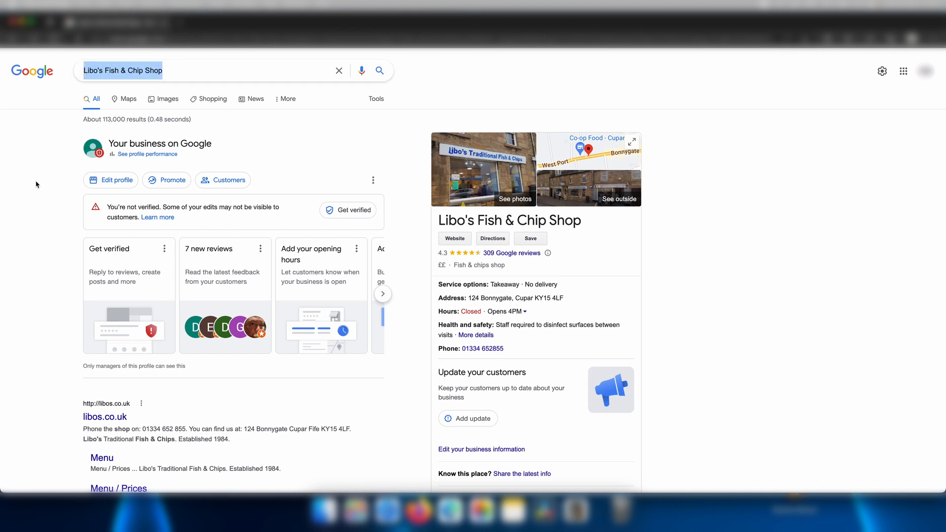
Search 'central chip shop cupar fife', check The Central Cafe's hours, and claim it.
{"action": "type", "text": "c"}
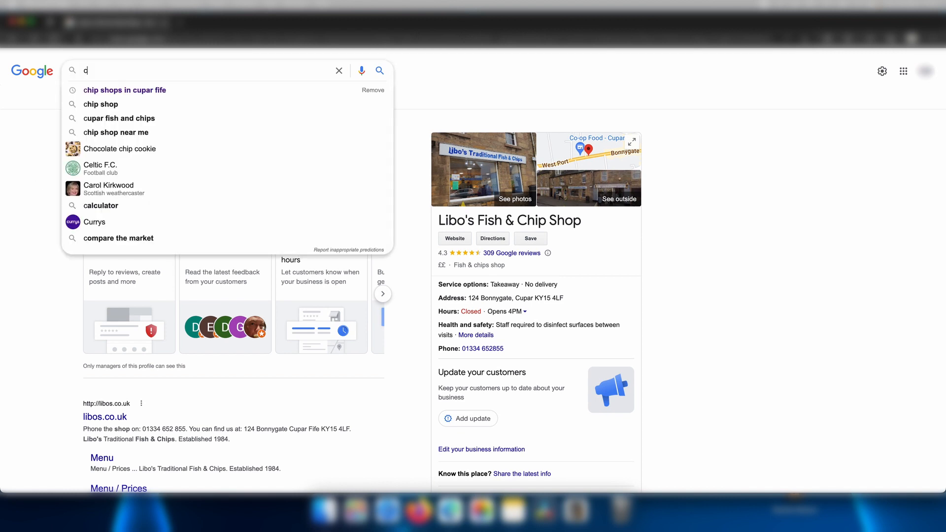
{"action": "type", "text": "entral chip"}
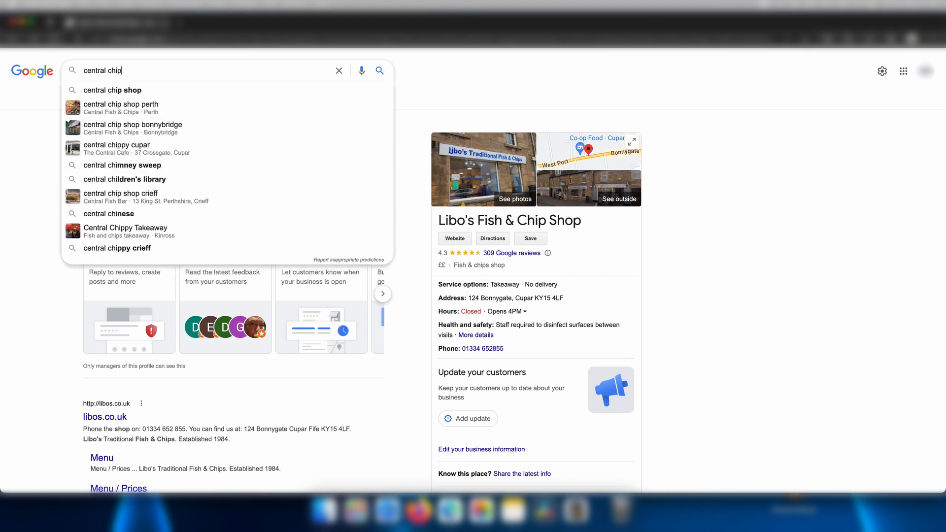
{"action": "type", "text": " shop cupar fife"}
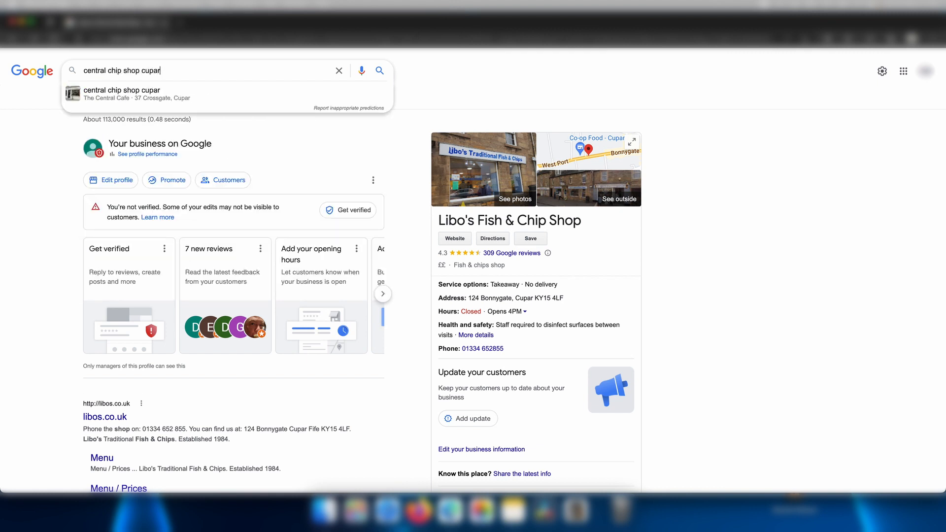
{"action": "key", "text": "Return"}
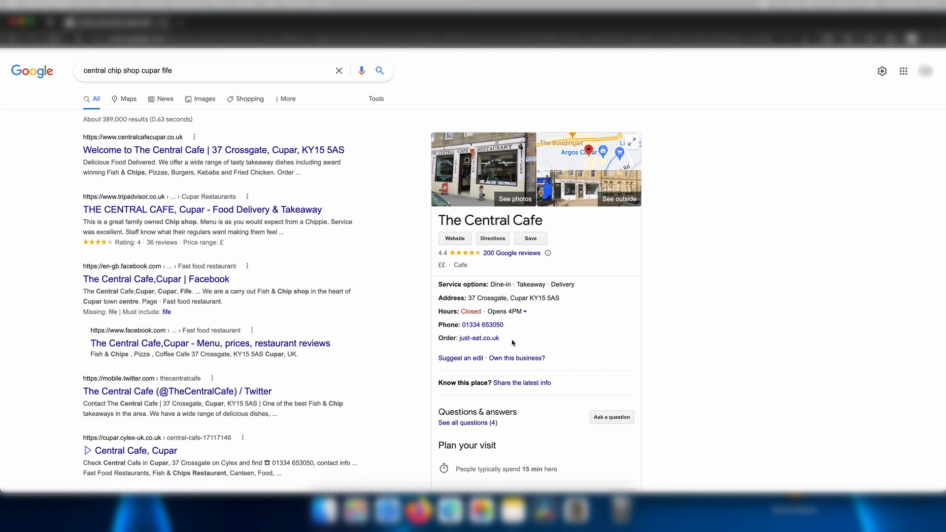
{"action": "left_click", "coordinate": [524, 311]}
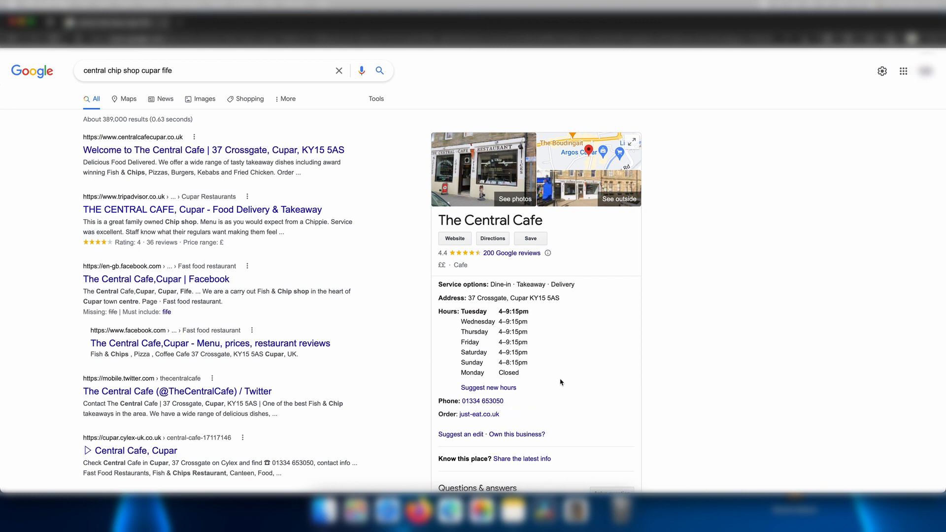
{"action": "left_click", "coordinate": [523, 436]}
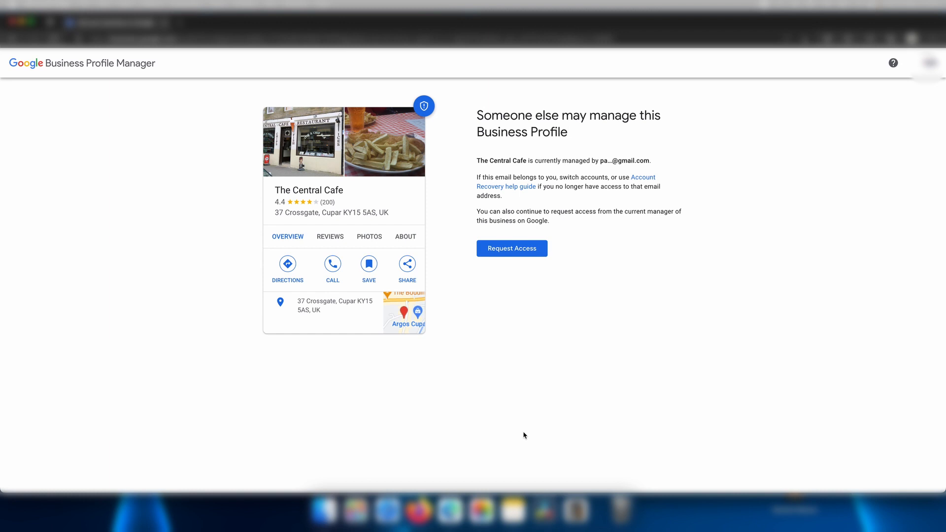
Request access to The Central Cafe with Management chosen as the access level.
{"action": "left_click", "coordinate": [518, 253]}
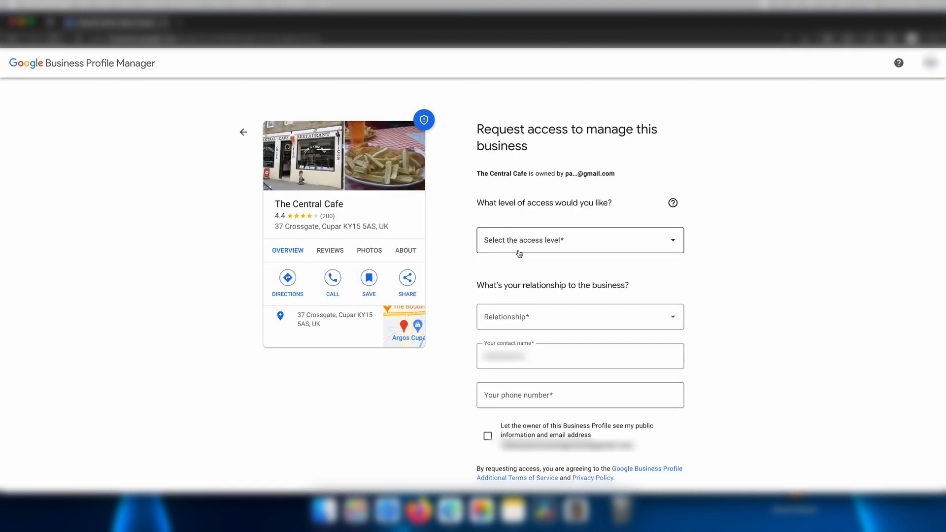
{"action": "left_click", "coordinate": [597, 247]}
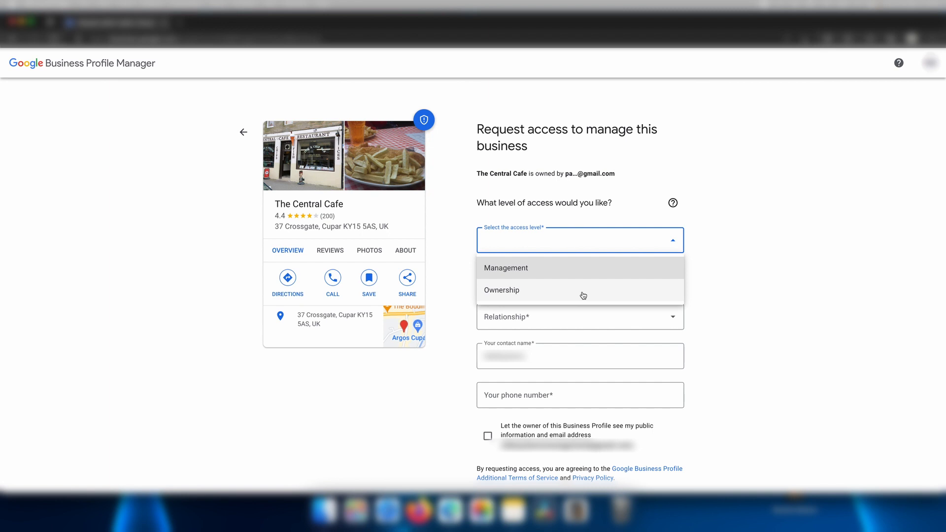
{"action": "left_click", "coordinate": [580, 272]}
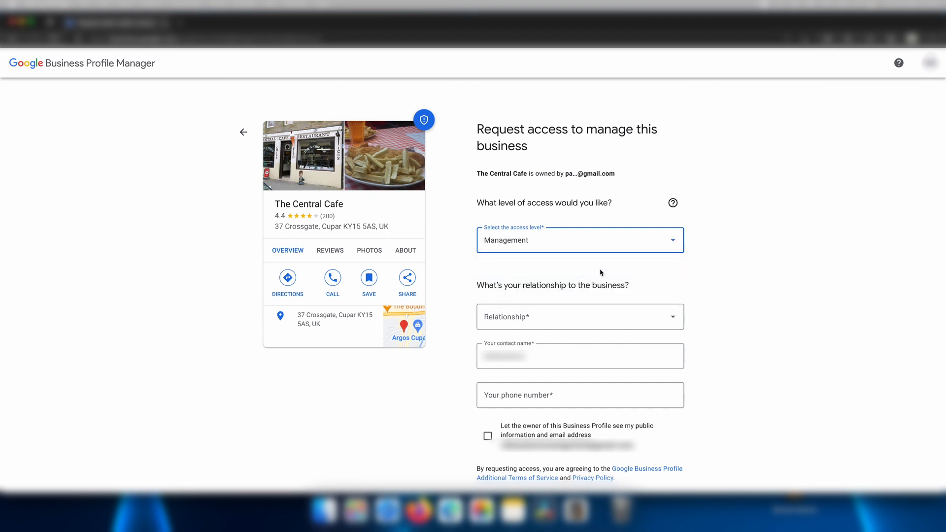
{"action": "left_click", "coordinate": [710, 269]}
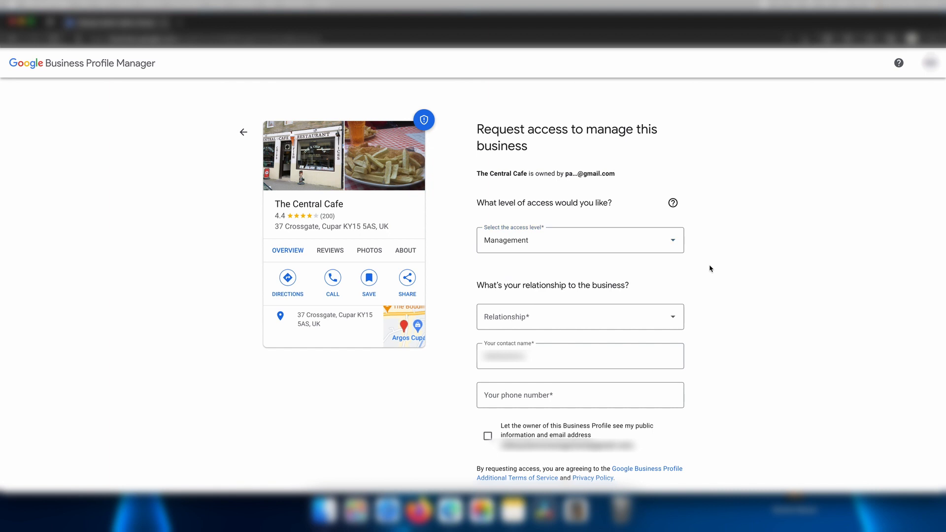
{"action": "left_click", "coordinate": [655, 321]}
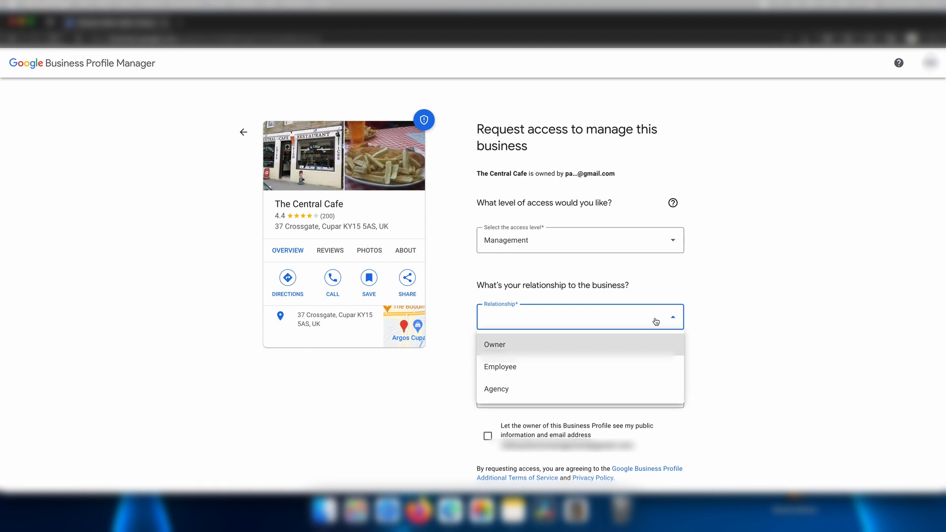
Set relationship to Agency, replace the contact name, and enter the contact phone number.
{"action": "left_click", "coordinate": [611, 394]}
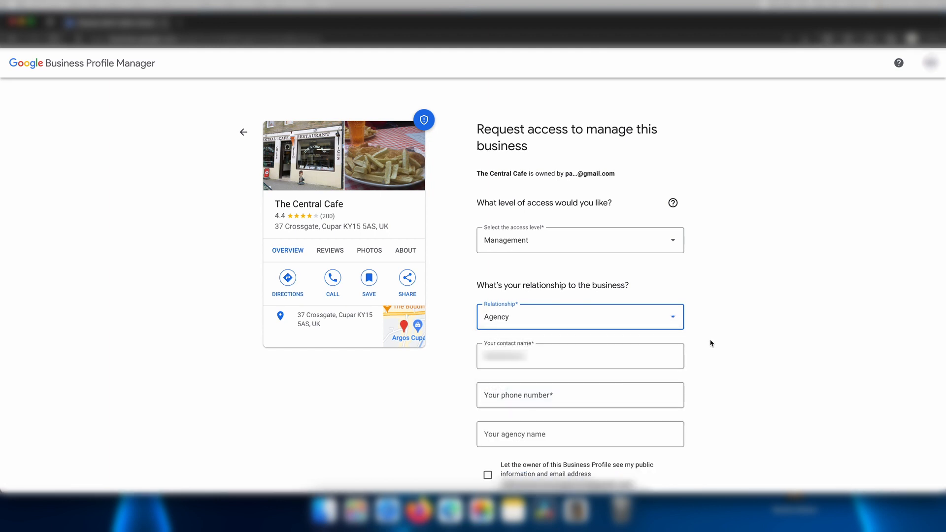
{"action": "left_click_drag", "start_coordinate": [578, 354], "coordinate": [456, 353]}
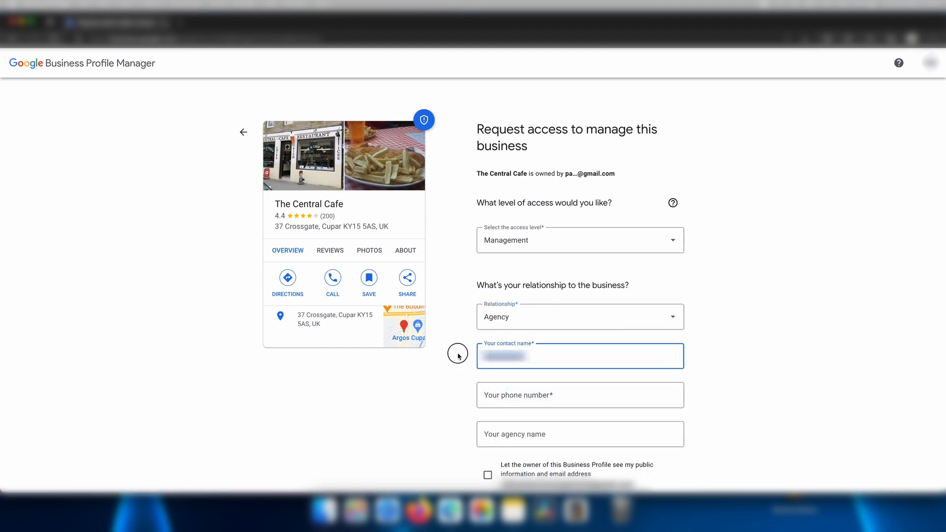
{"action": "key", "text": "BackSpace"}
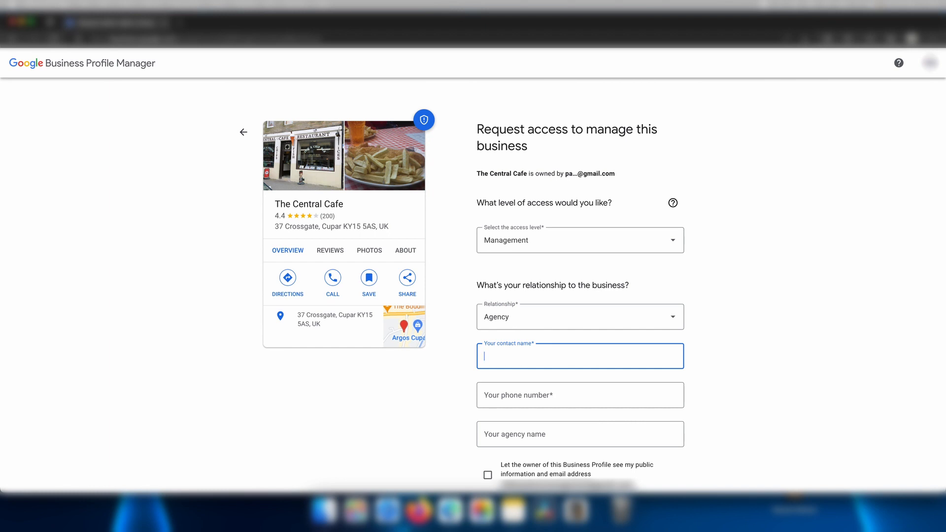
{"action": "type", "text": "Chris"}
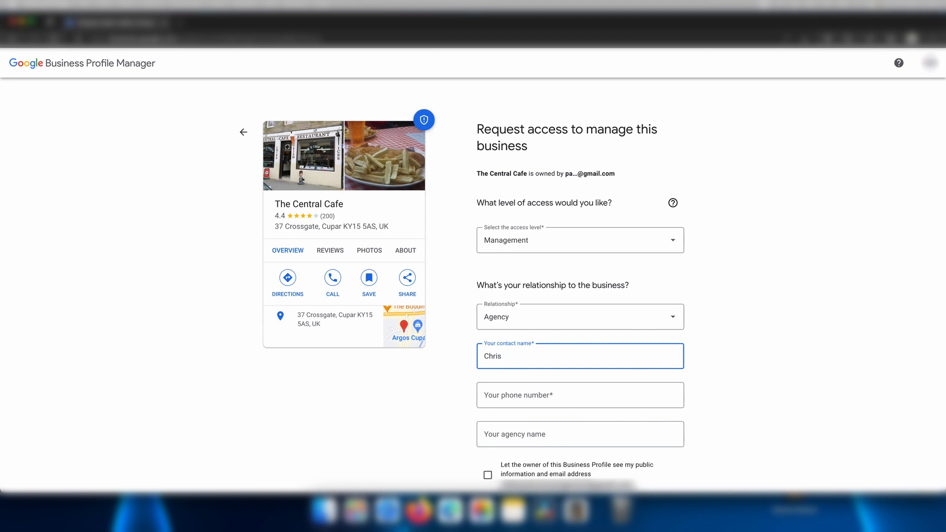
{"action": "left_click", "coordinate": [531, 394]}
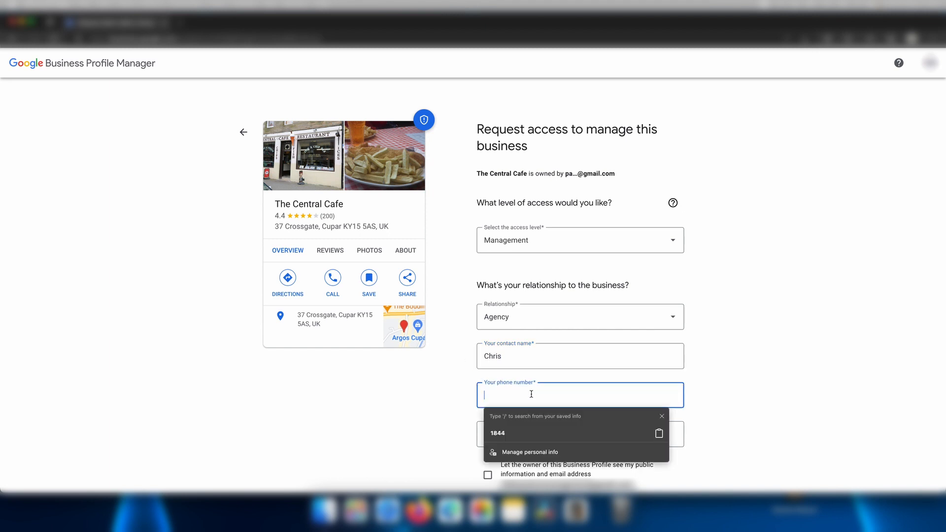
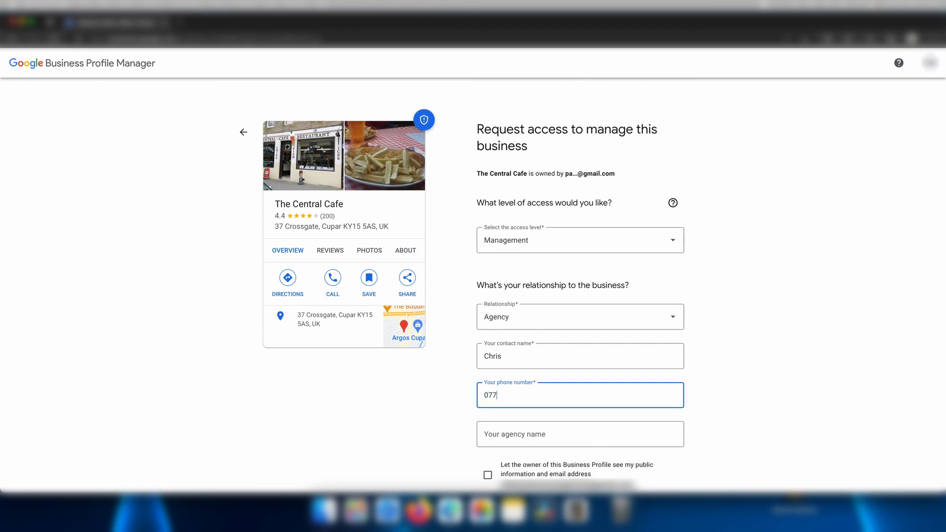
{"action": "left_click", "coordinate": [711, 403]}
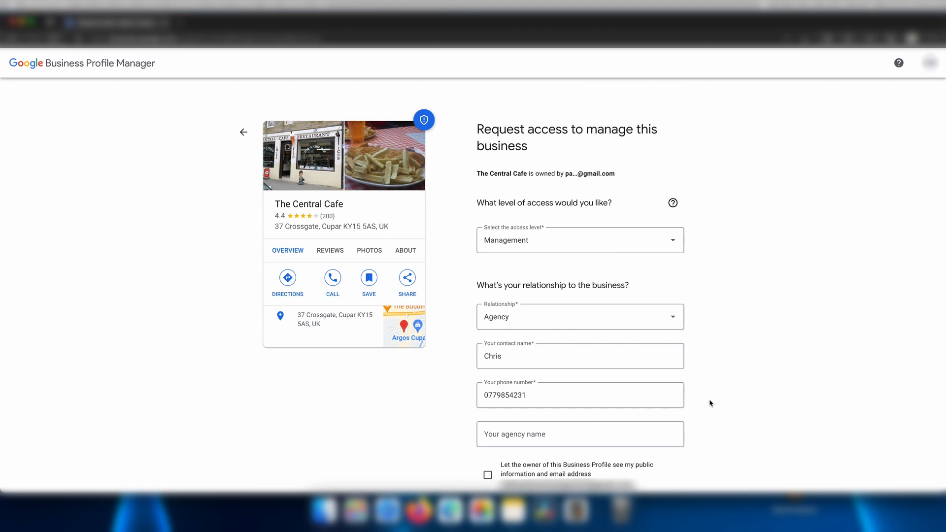
{"action": "scroll", "coordinate": [709, 403], "scroll_direction": "down", "scroll_amount": 3}
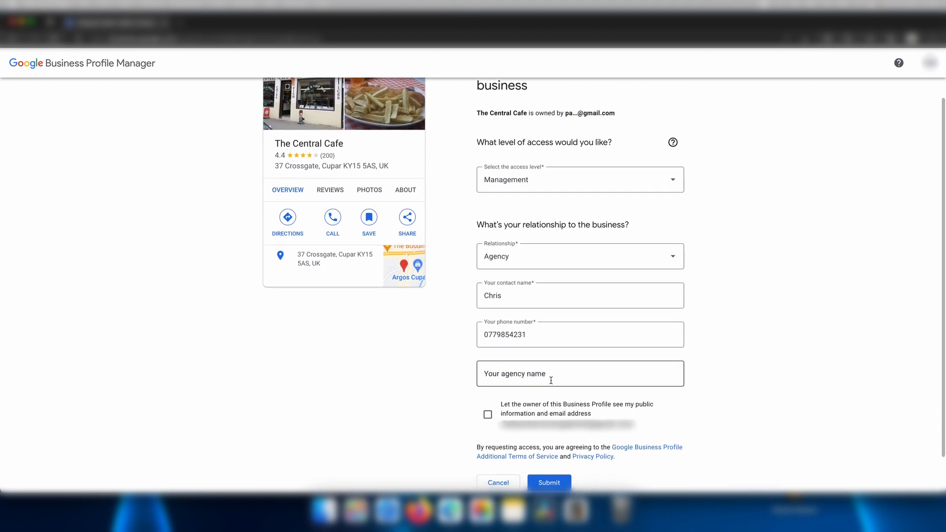
Enter 'PageNorth Digital' in the 'Your agency name' field.
{"action": "left_click", "coordinate": [551, 379]}
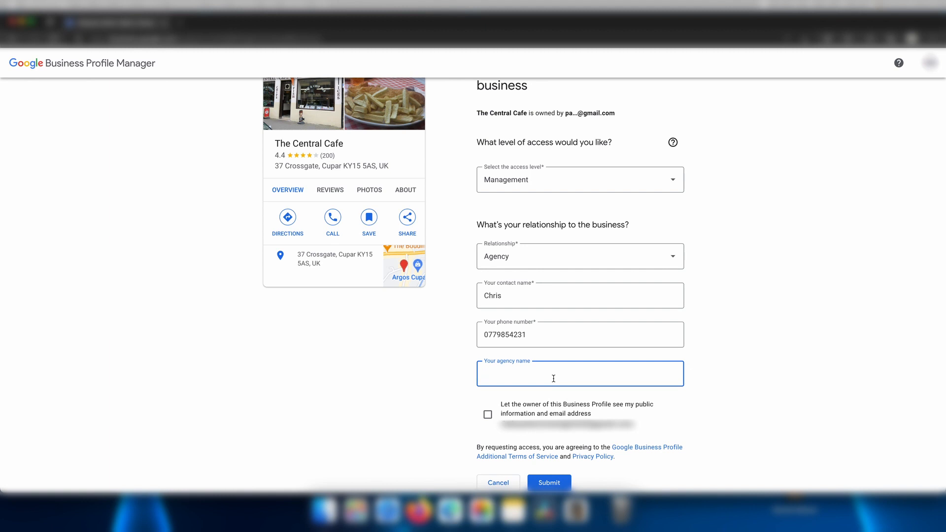
{"action": "type", "text": "PageNorth Digital"}
{"action": "left_click", "coordinate": [706, 363]}
{"action": "scroll", "coordinate": [707, 362], "scroll_direction": "down", "scroll_amount": 2}
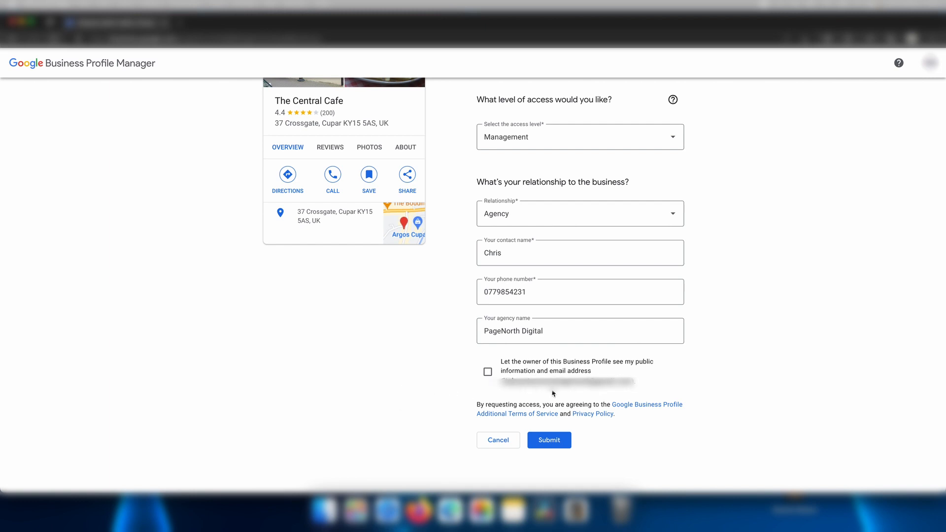
Tick the consent letting the owner see my public info and email.
{"action": "left_click", "coordinate": [487, 373]}
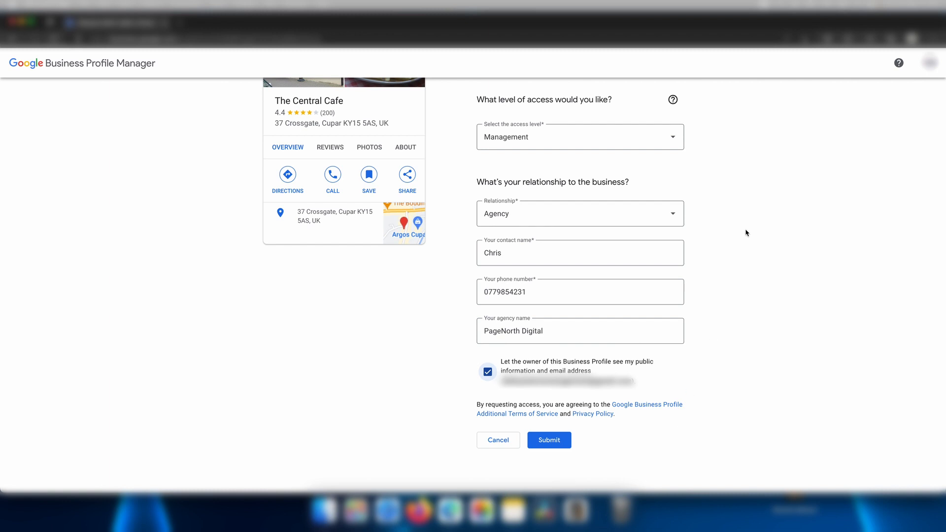
{"action": "left_click", "coordinate": [673, 148]}
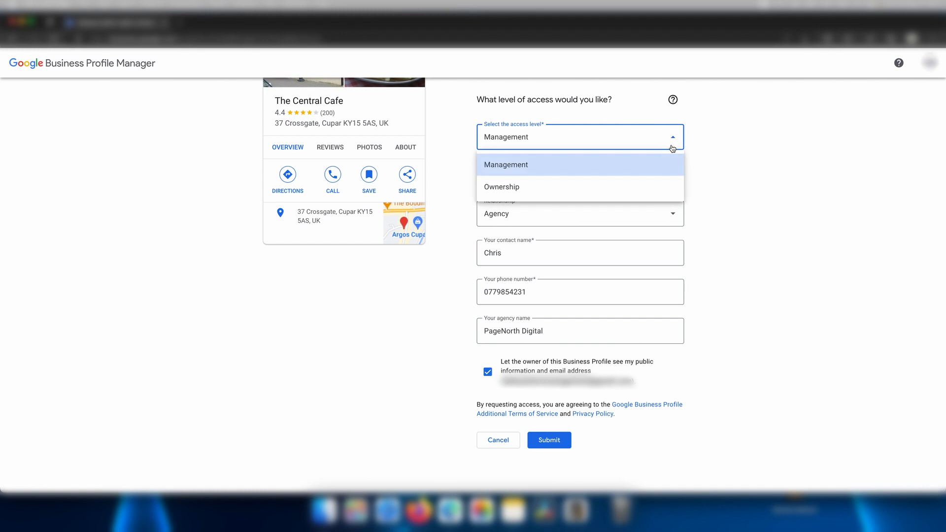
Select Ownership as the access level in The Central Cafe's access request.
{"action": "left_click", "coordinate": [646, 189]}
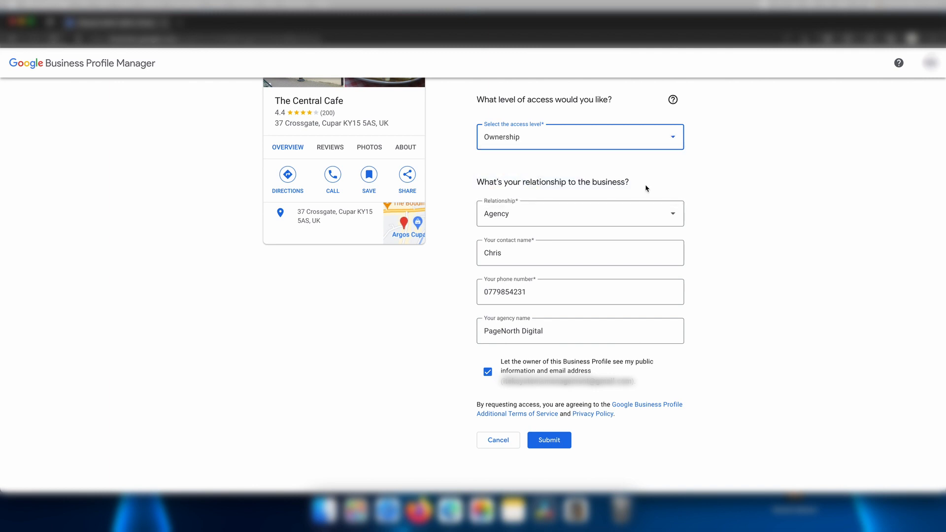